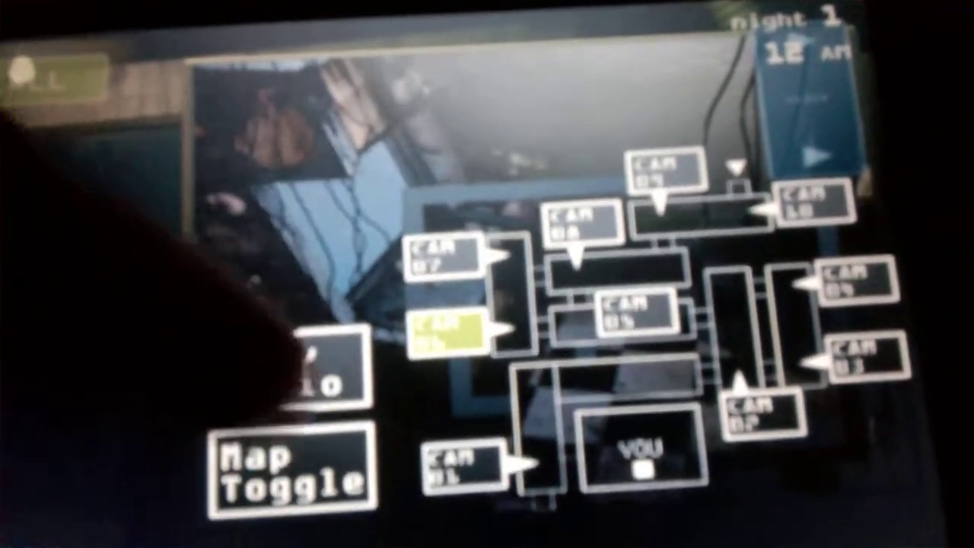
click(328, 366)
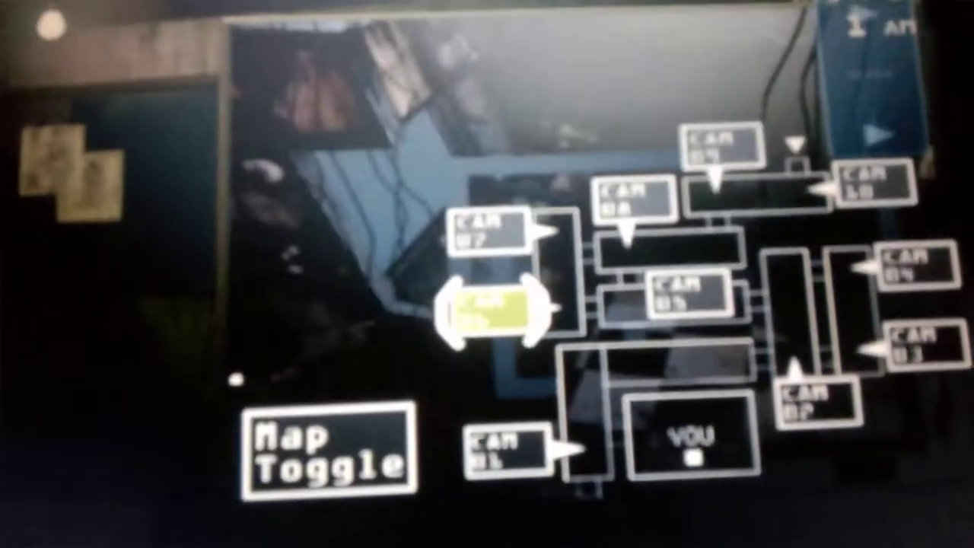